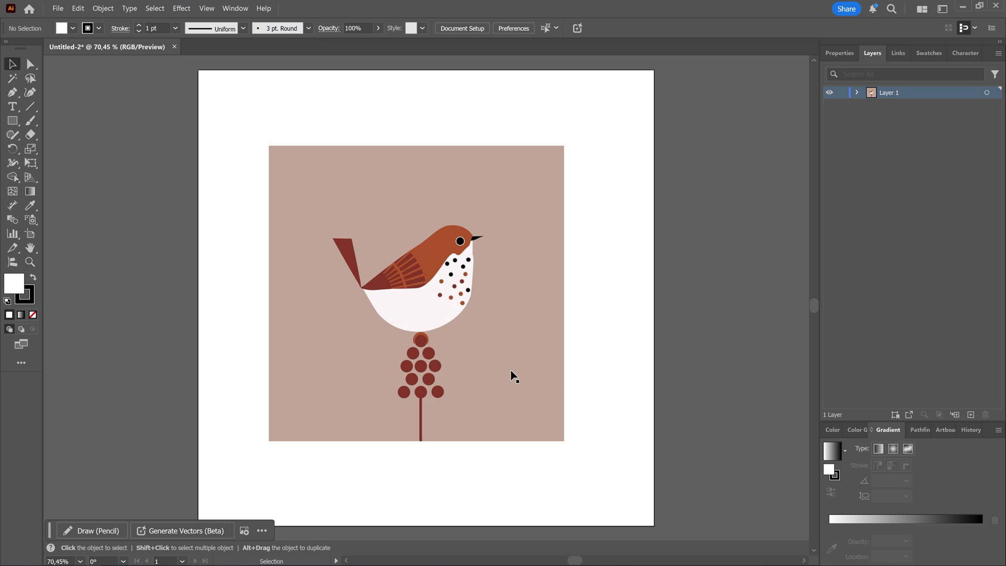
- Select the placed bird illustration on the artboard with the Selection tool
{"action": "left_click", "coordinate": [507, 340]}
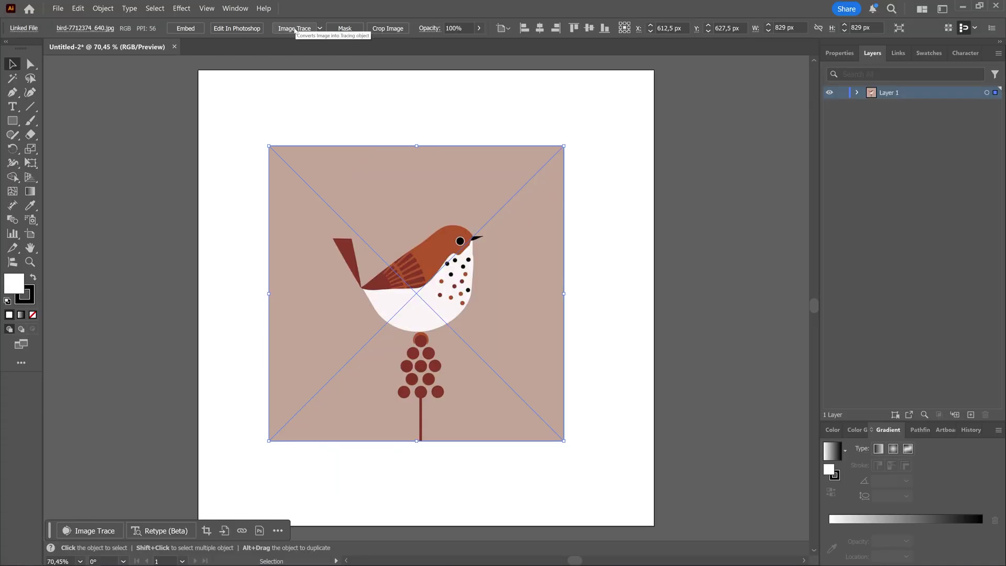
- Apply Image Trace with the default black-and-white preset to the bird image
{"action": "left_click", "coordinate": [295, 29]}
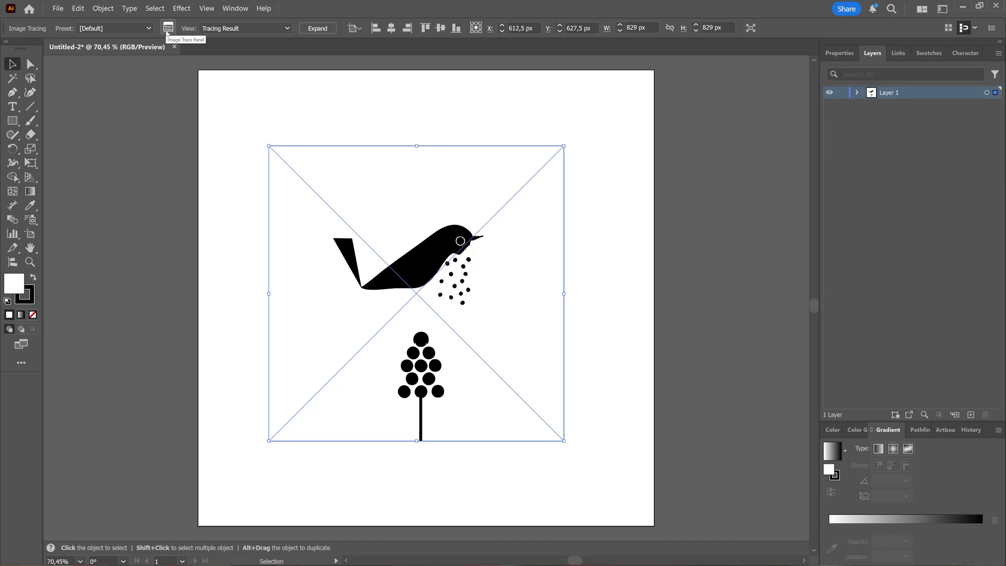
- Retrace the bird using the High Color preset with Colors lowered to about 3%
{"action": "left_click", "coordinate": [167, 29]}
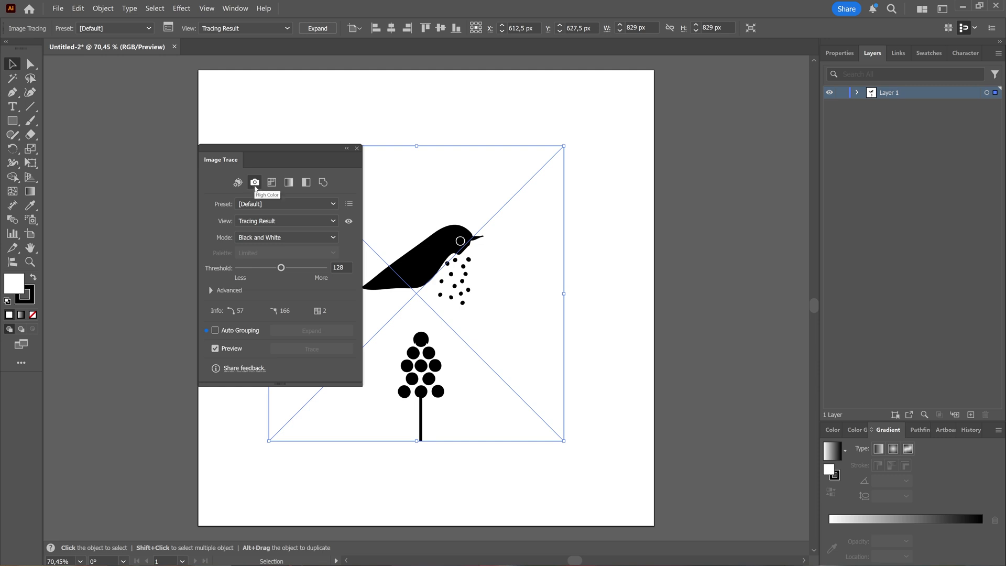
{"action": "left_click", "coordinate": [256, 184]}
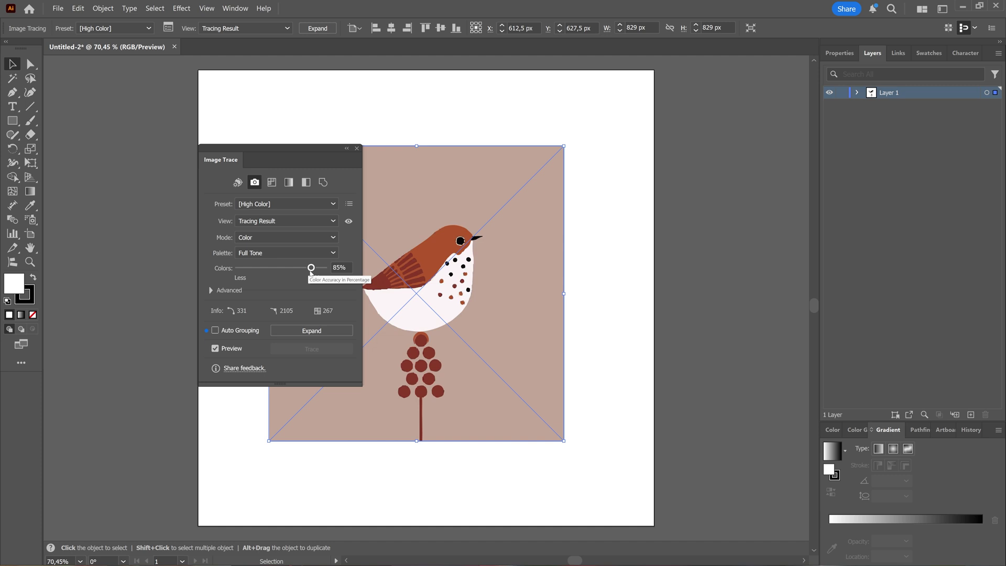
{"action": "left_click_drag", "start_coordinate": [311, 269], "coordinate": [239, 287]}
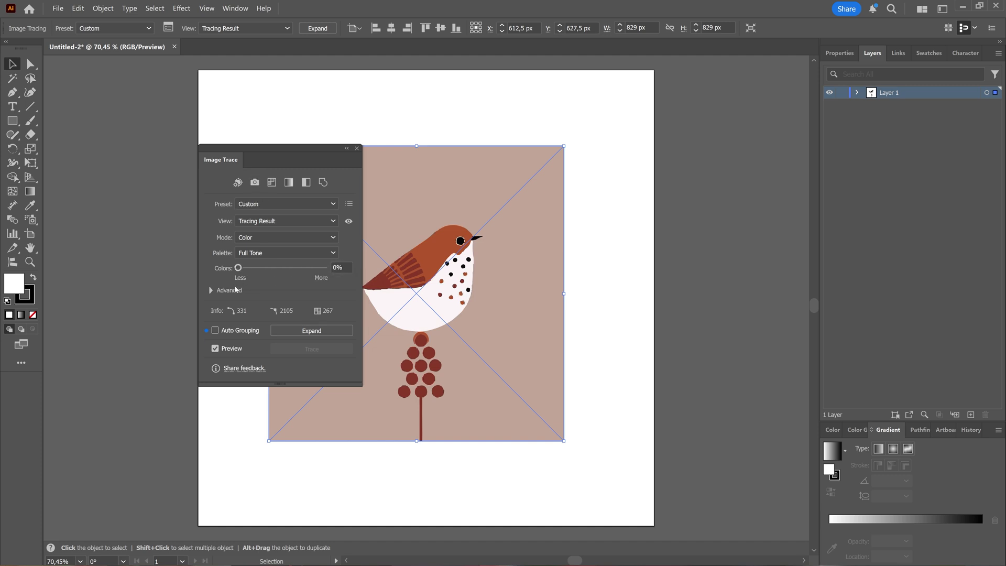
{"action": "left_click", "coordinate": [243, 268]}
- Expand the colour tracing into editable paths, close Image Trace, and nudge the artwork slightly
{"action": "left_click_drag", "start_coordinate": [283, 154], "coordinate": [682, 157]}
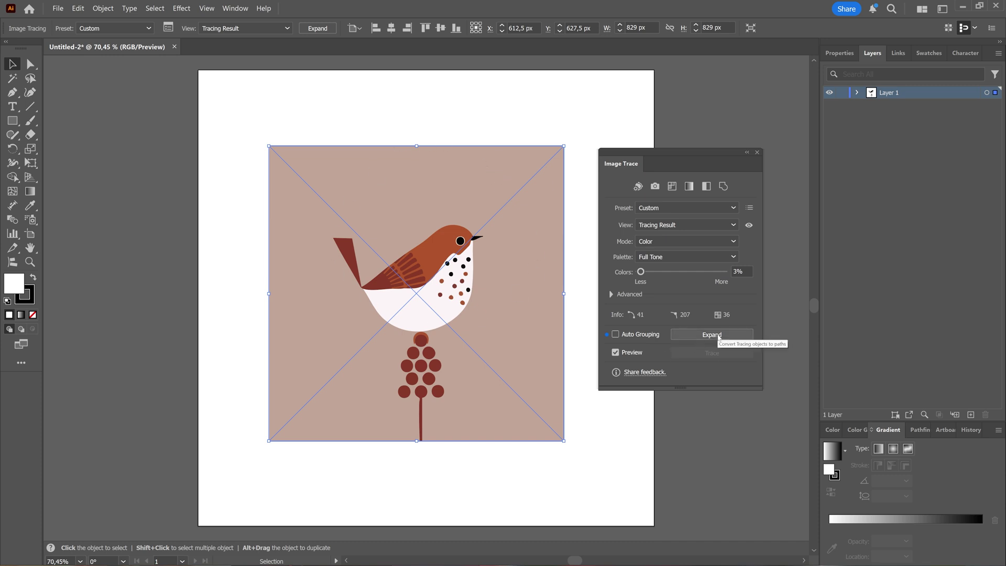
{"action": "left_click", "coordinate": [718, 336]}
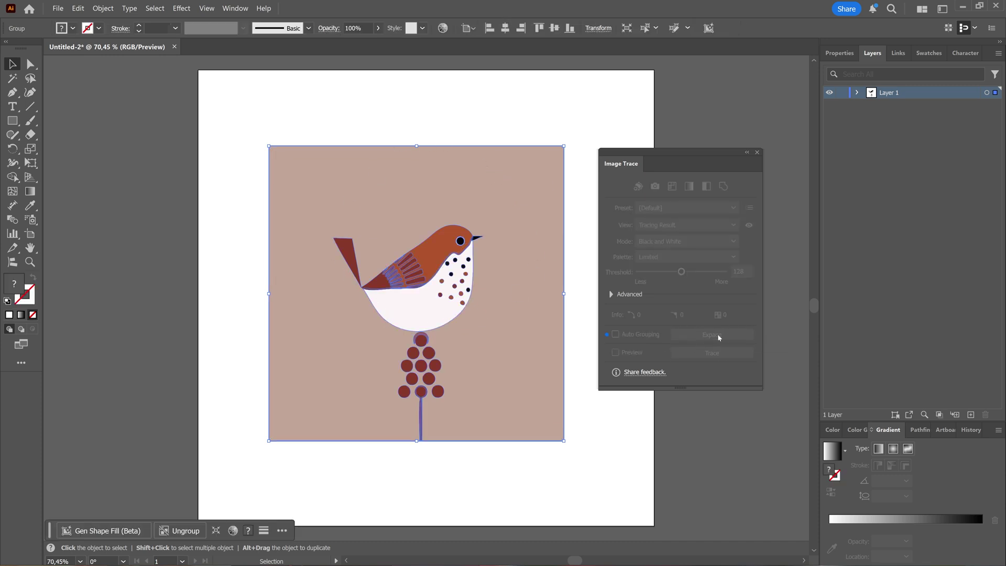
{"action": "left_click", "coordinate": [757, 154]}
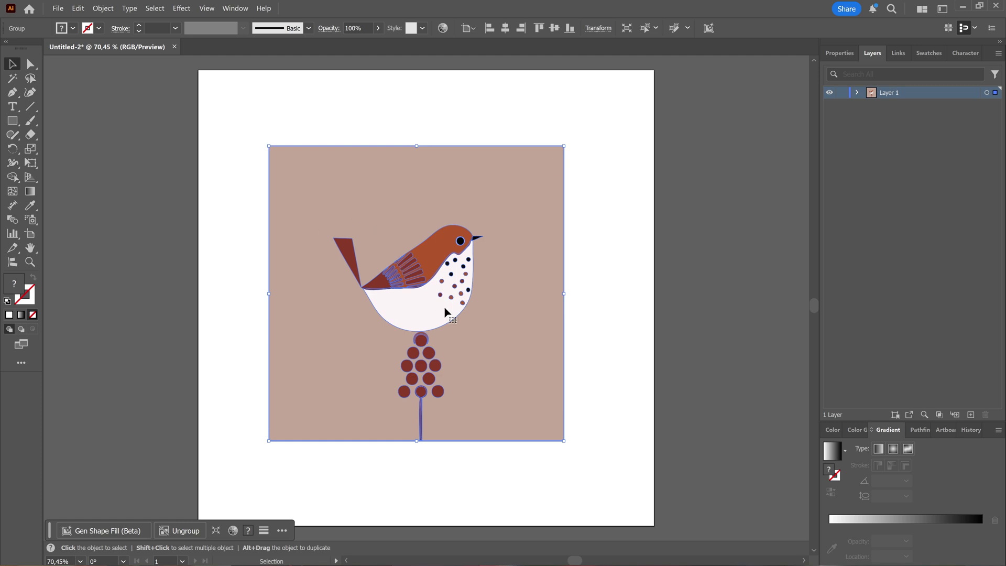
{"action": "left_click_drag", "start_coordinate": [465, 198], "coordinate": [463, 205]}
- Ungroup the expanded bird artwork and select the pink background rectangle by itself
{"action": "right_click", "coordinate": [454, 354]}
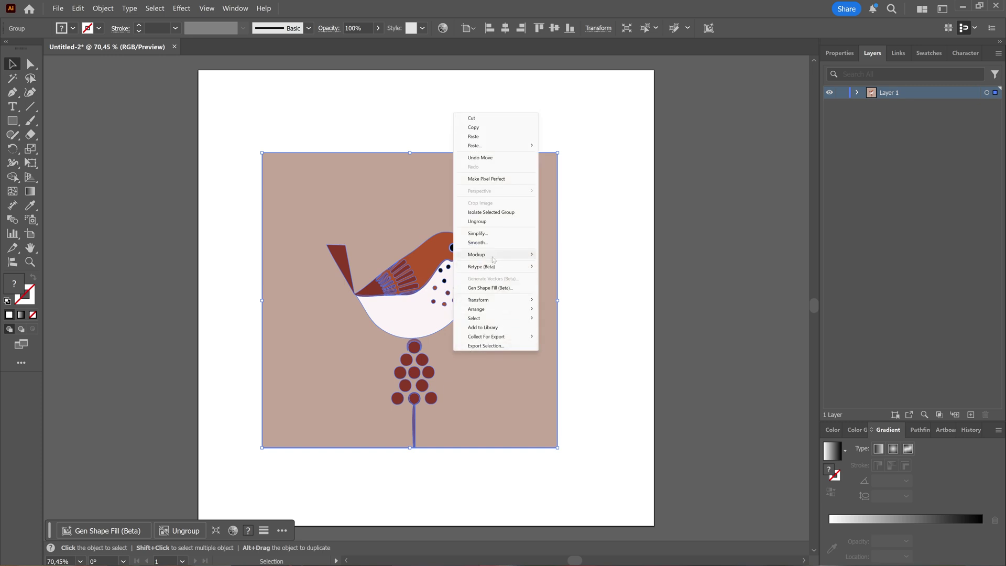
{"action": "left_click", "coordinate": [495, 222]}
{"action": "left_click", "coordinate": [621, 355]}
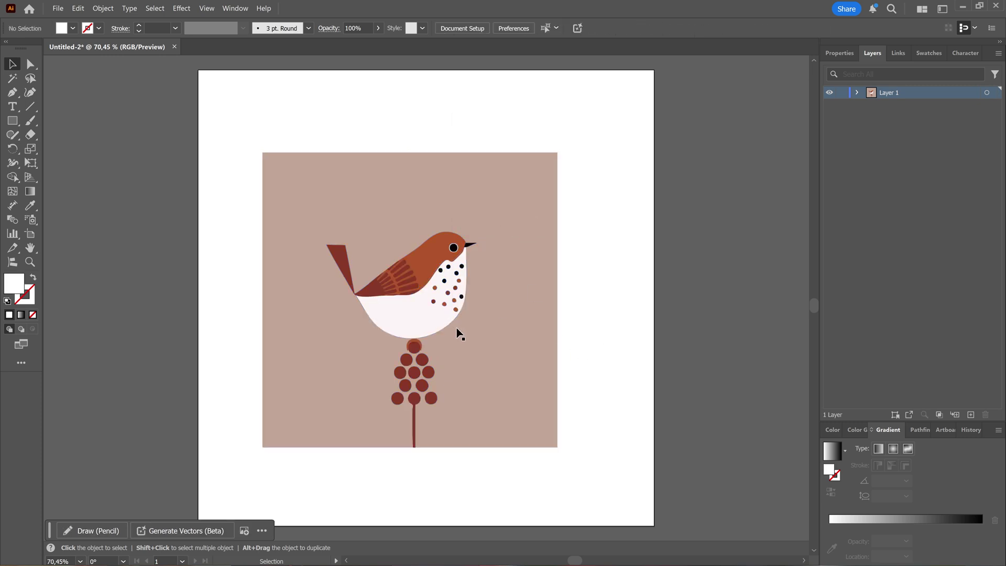
{"action": "left_click", "coordinate": [492, 340]}
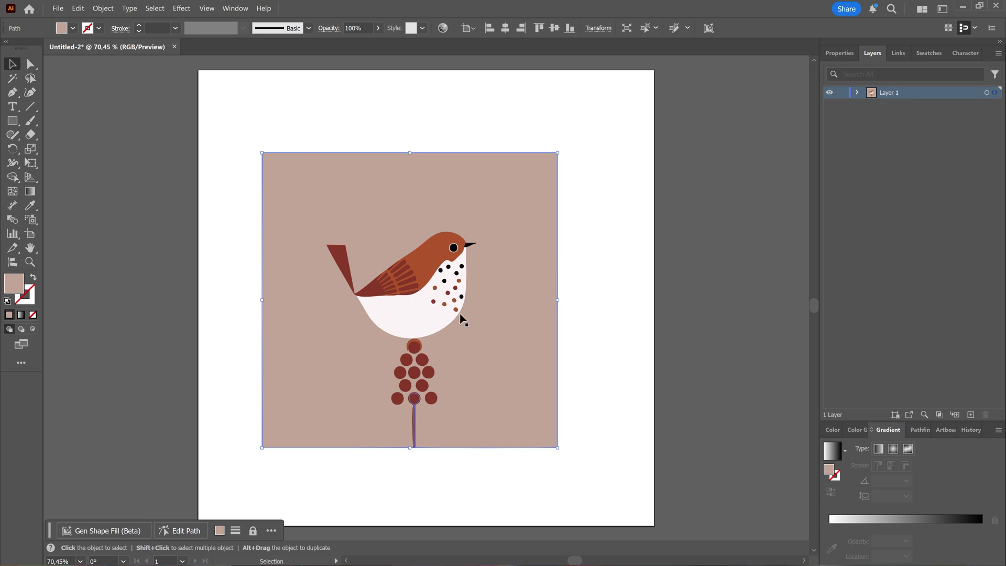
{"action": "mouse_move", "coordinate": [484, 393]}
{"action": "left_mouse_down"}
{"action": "mouse_move", "coordinate": [750, 344]}
{"action": "mouse_move", "coordinate": [526, 397]}
{"action": "mouse_move", "coordinate": [700, 303]}
{"action": "mouse_move", "coordinate": [718, 413]}
{"action": "mouse_move", "coordinate": [485, 391]}
{"action": "mouse_move", "coordinate": [477, 365]}
{"action": "mouse_move", "coordinate": [490, 378]}
{"action": "mouse_move", "coordinate": [485, 396]}
{"action": "mouse_move", "coordinate": [692, 351]}
{"action": "mouse_move", "coordinate": [498, 378]}
{"action": "left_mouse_up"}
{"action": "left_click", "coordinate": [612, 384]}
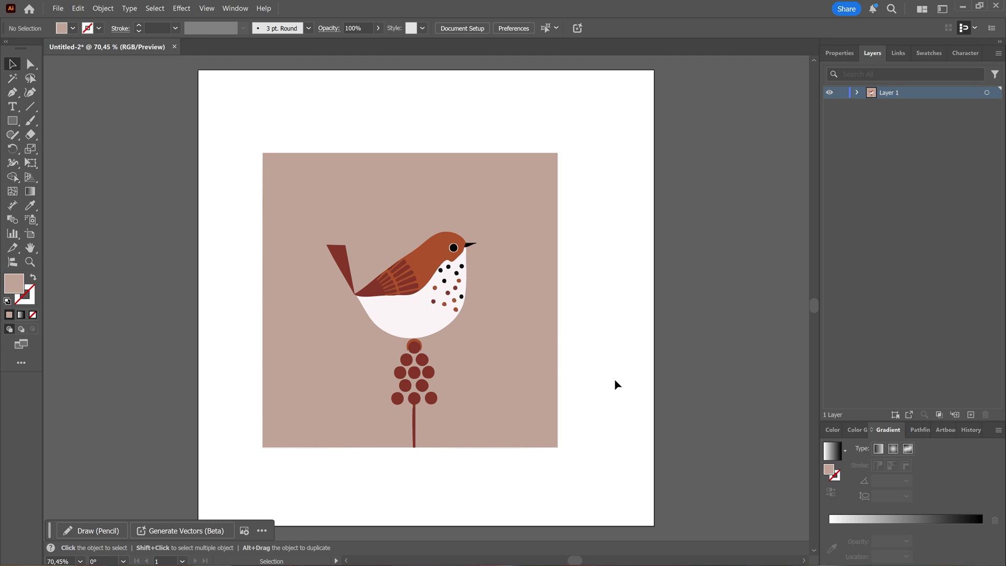